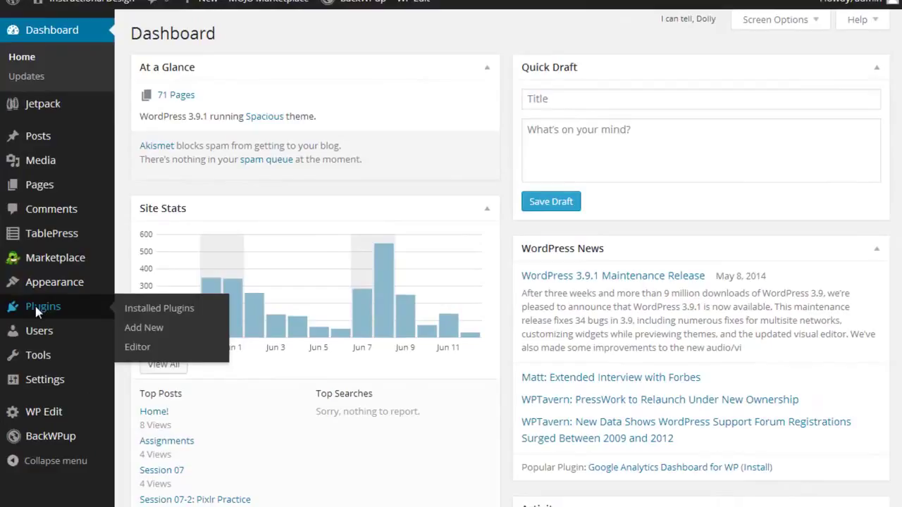
- Show the installed plugins list and highlight the Akismet plugin name
click(35, 307)
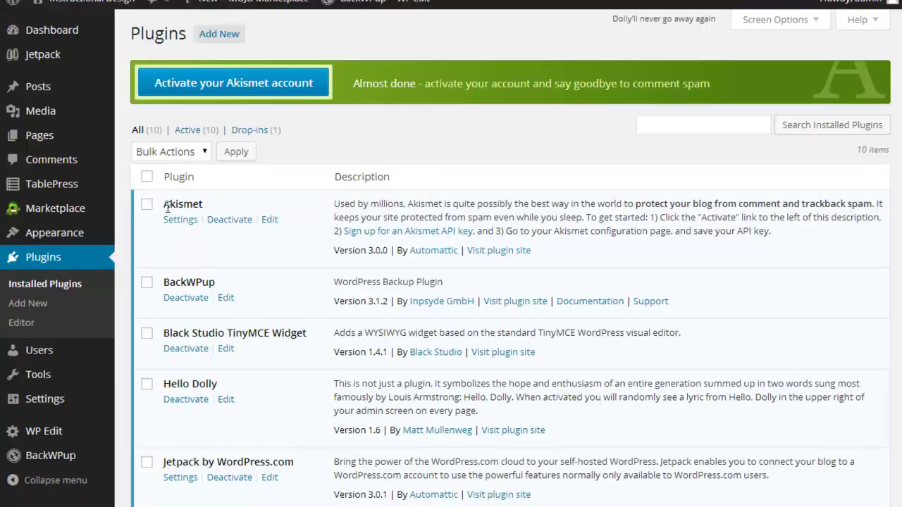
drag(163, 205, 204, 205)
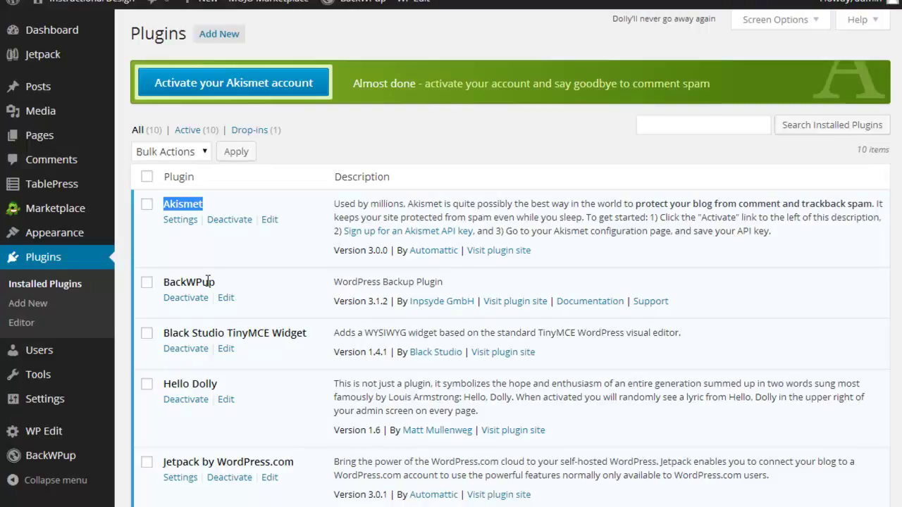
- Open the theme file editor showing Spacious's style.css and scroll through it
click(50, 237)
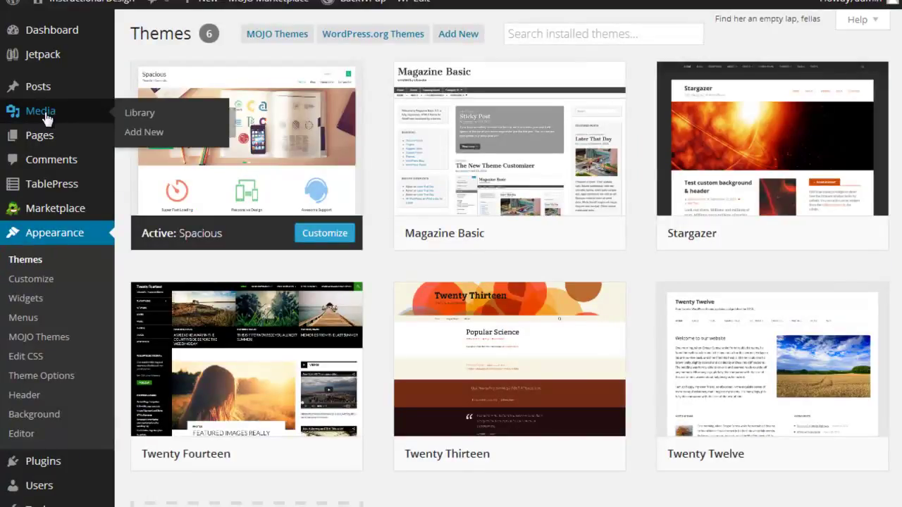
click(22, 434)
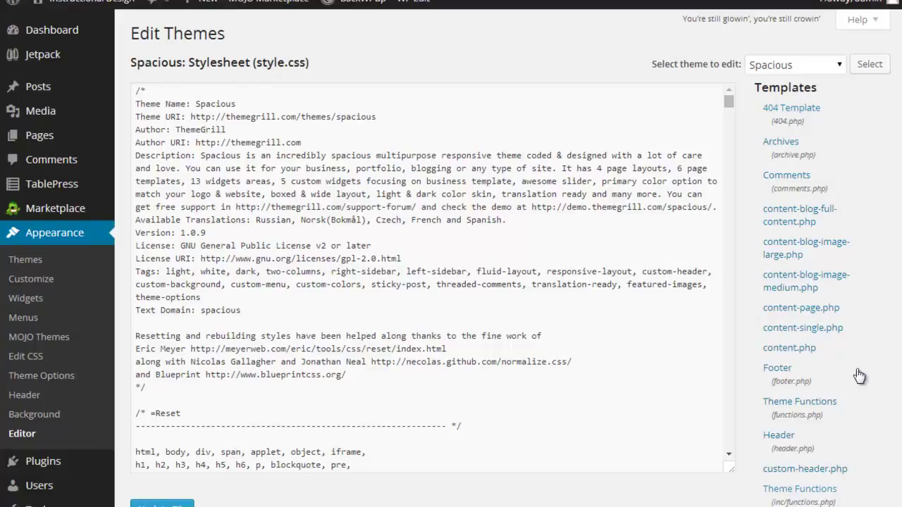
scroll(888, 285, down, 5)
scroll(817, 282, down, 4)
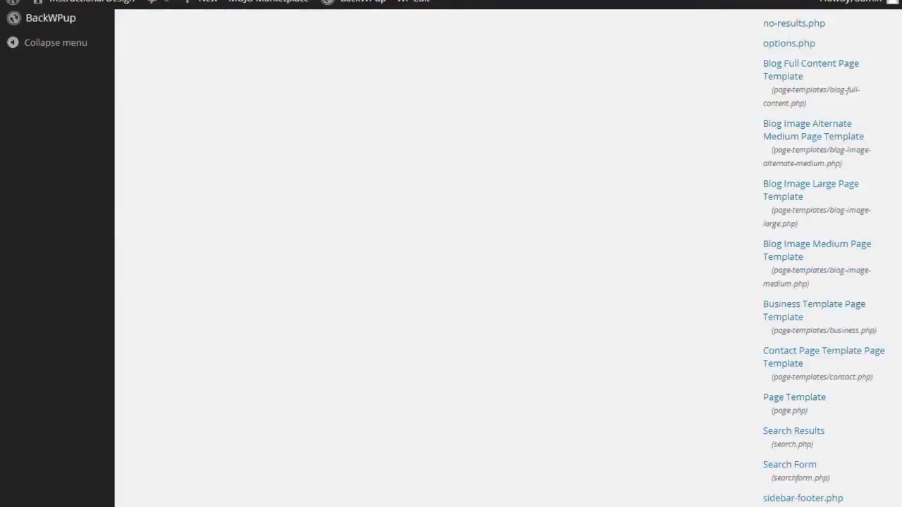
scroll(817, 282, down, 2)
scroll(450, 282, up, 1)
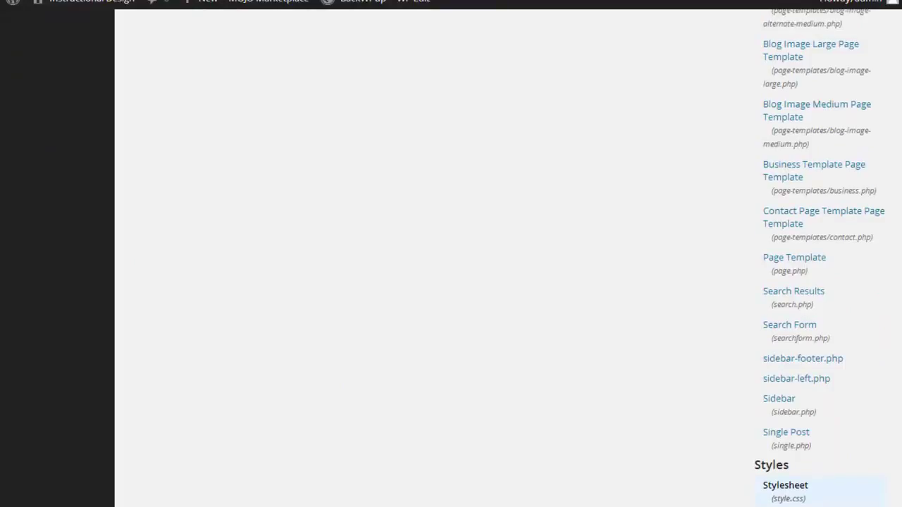
scroll(451, 281, up, 1)
scroll(451, 282, up, 3)
scroll(451, 282, up, 3)
scroll(451, 282, up, 3)
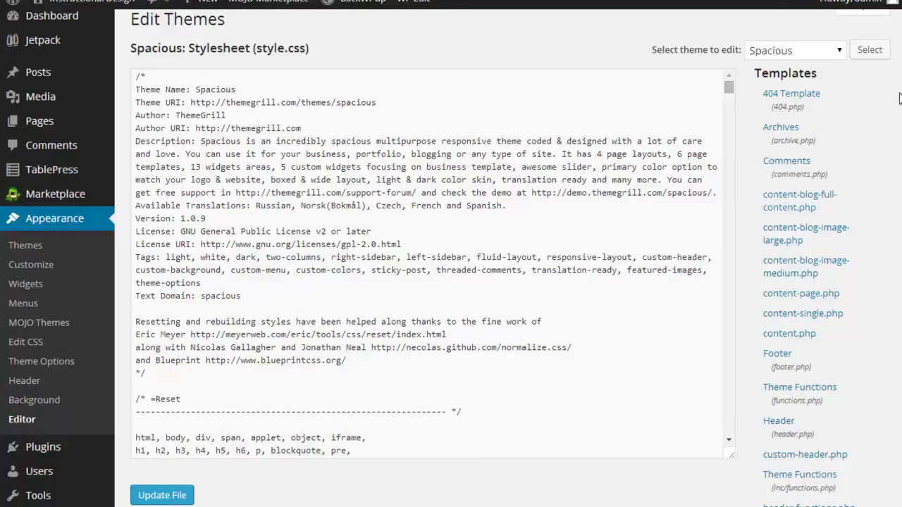
- Scroll down through the Spacious theme's template file list
scroll(451, 282, down, 2)
scroll(451, 282, down, 2)
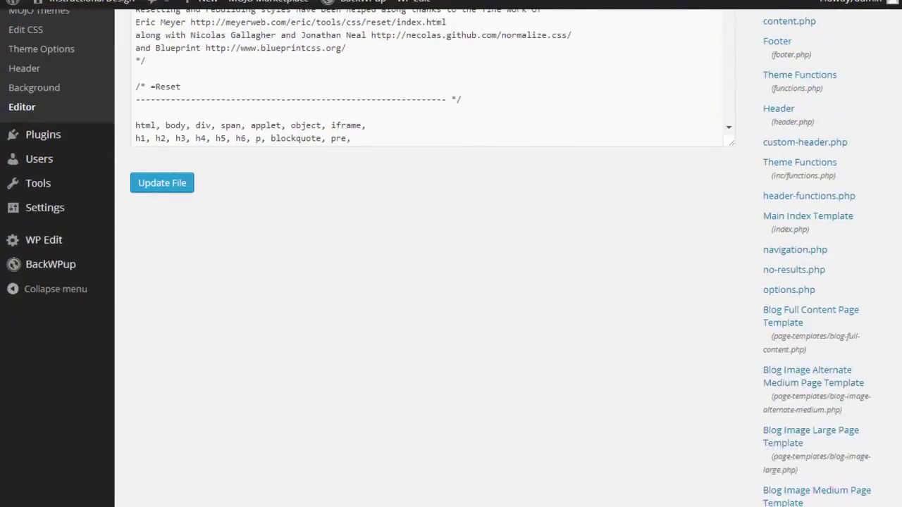
scroll(451, 282, down, 2)
scroll(450, 282, down, 1)
scroll(451, 282, down, 1)
scroll(817, 282, down, 2)
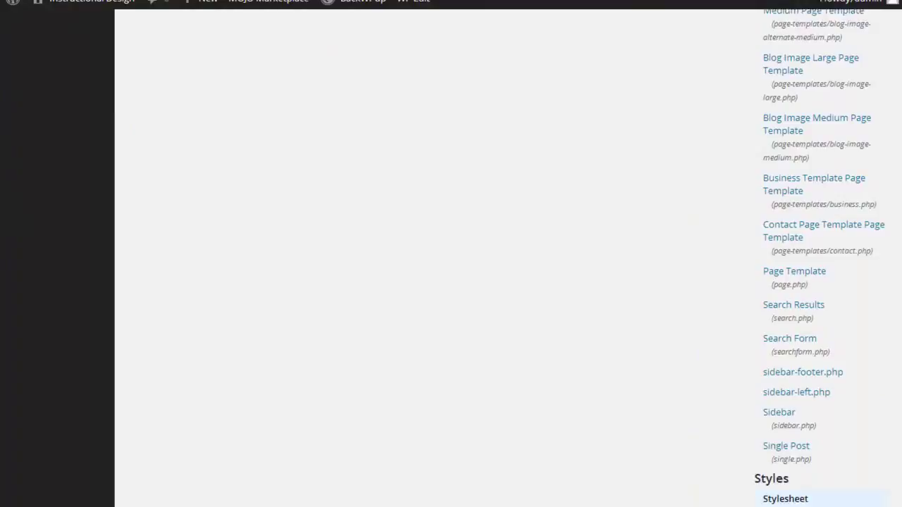
scroll(451, 282, up, 7)
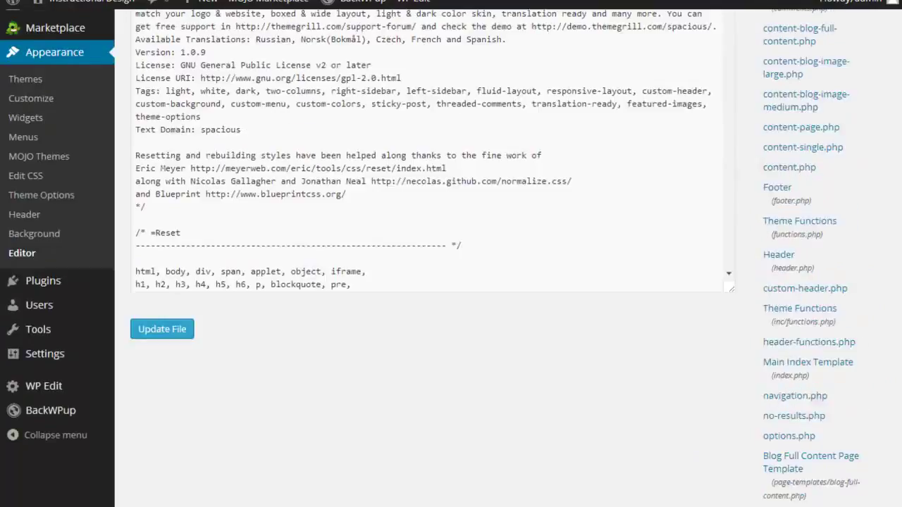
scroll(451, 282, up, 2)
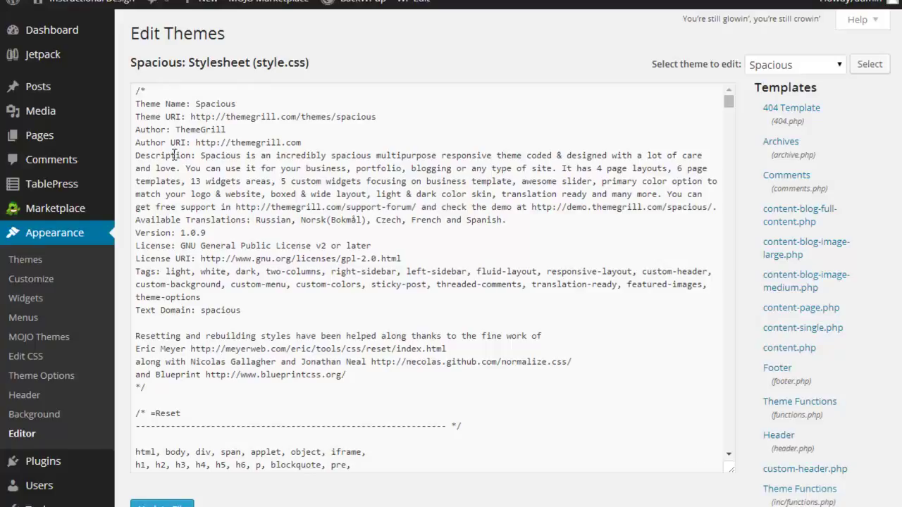
mouse_move(43, 54)
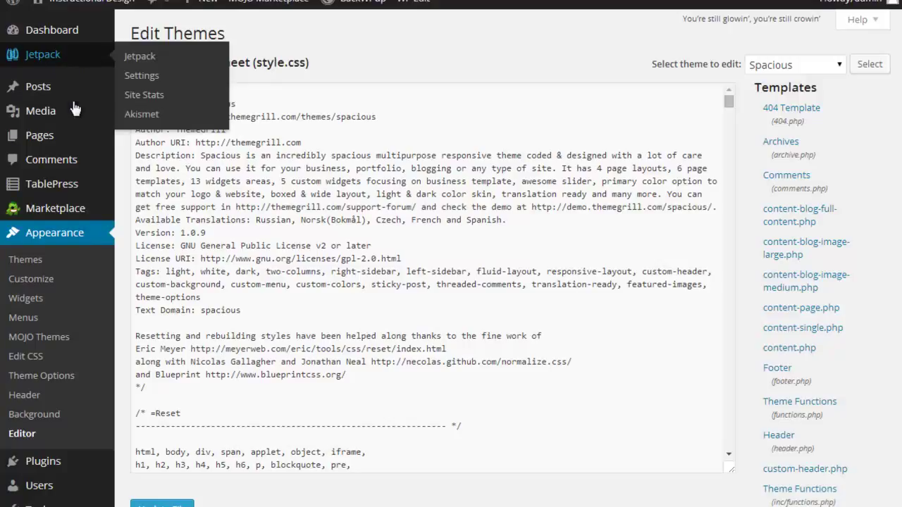
scroll(71, 465, down, 3)
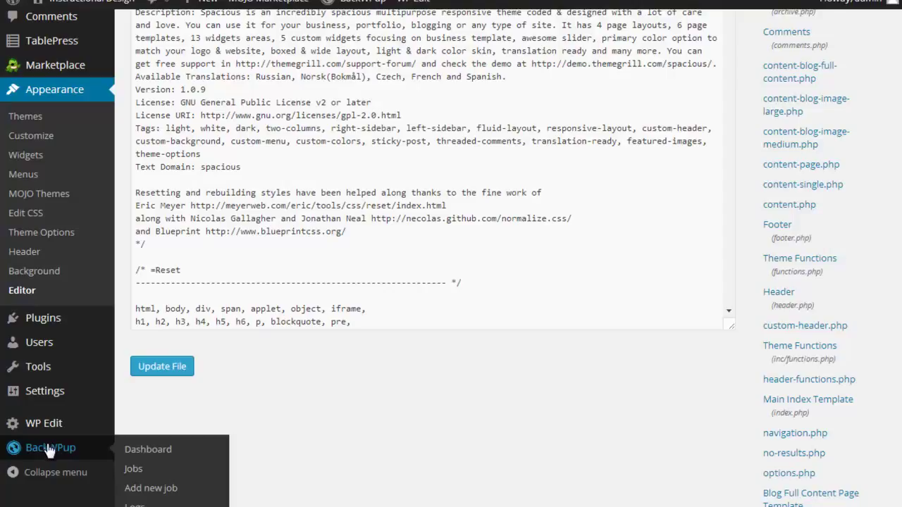
- Open the BackWPup Dashboard and review its news and last backup log entries
click(145, 452)
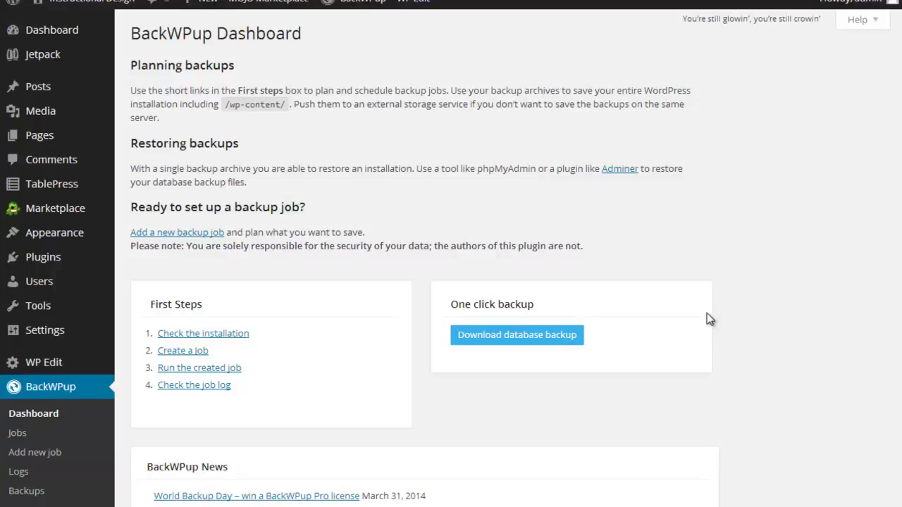
scroll(706, 313, down, 1)
scroll(707, 313, down, 1)
scroll(707, 313, down, 2)
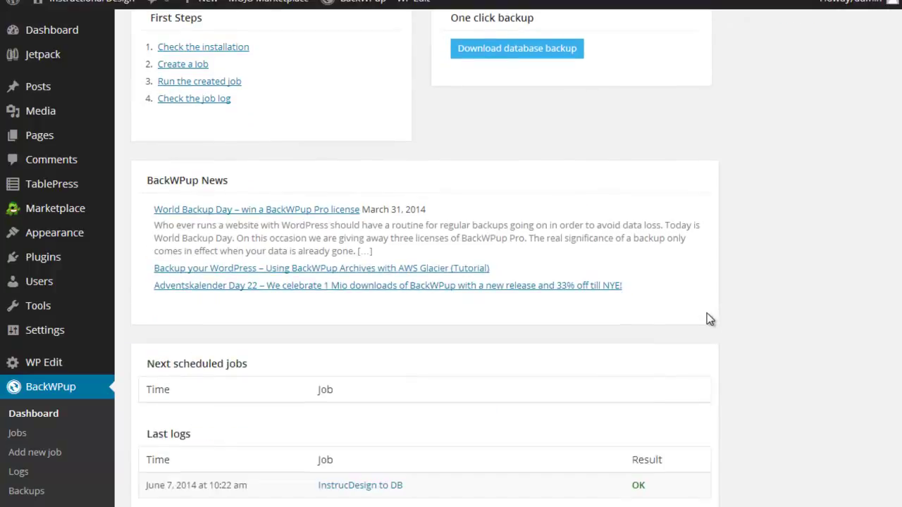
scroll(708, 318, down, 3)
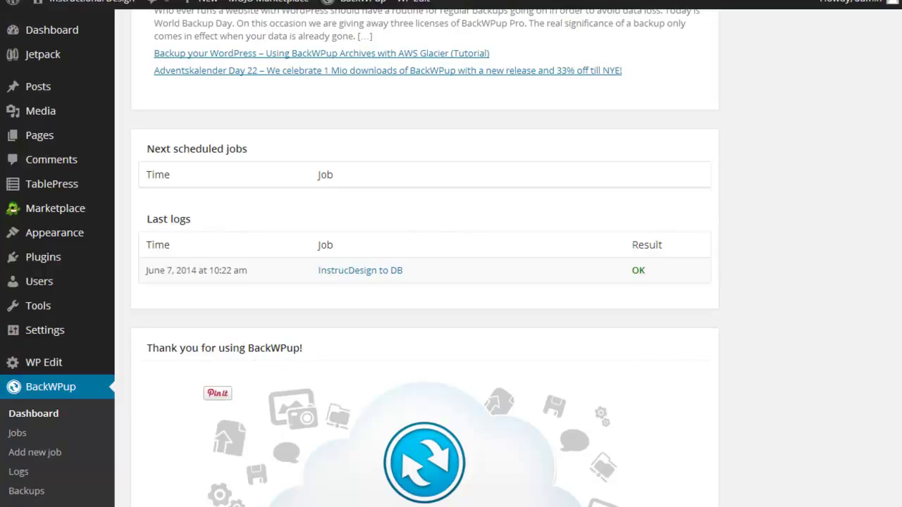
scroll(395, 472, down, 3)
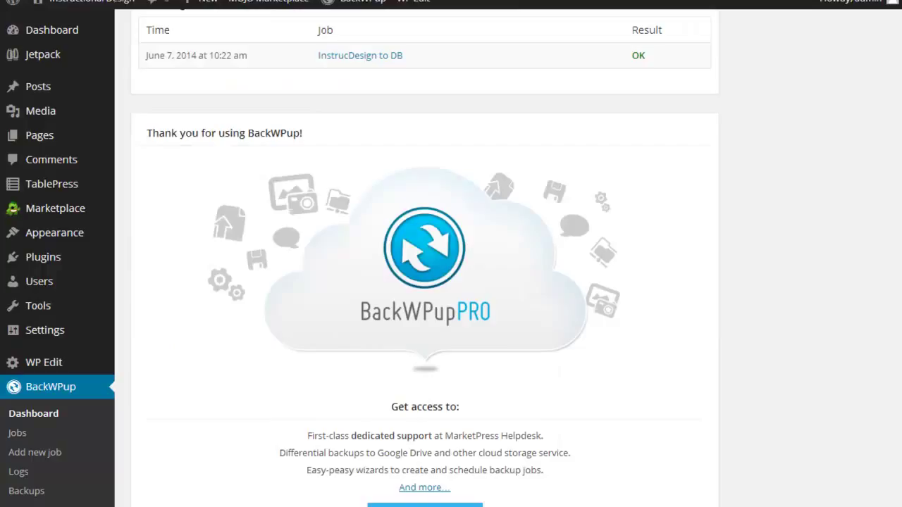
scroll(521, 505, up, 10)
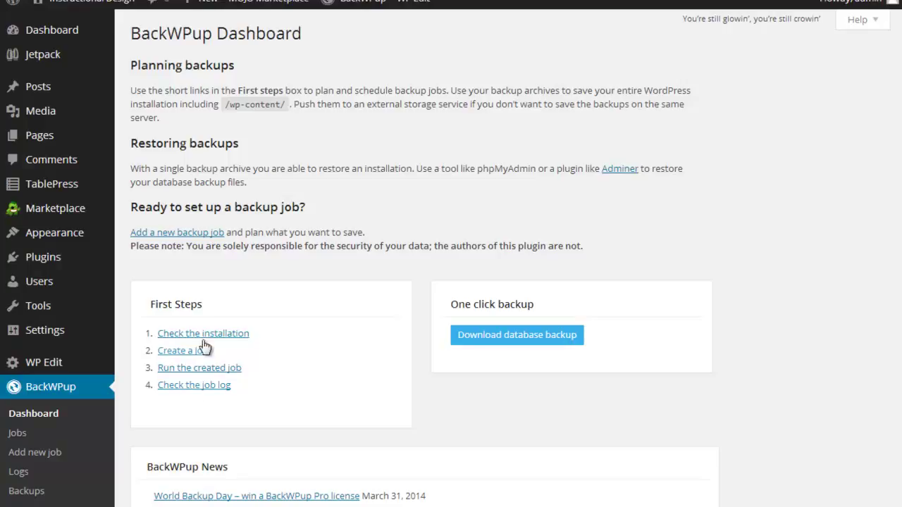
- Open the BackWPup Jobs list showing the InstrucDesign to DB job
click(103, 436)
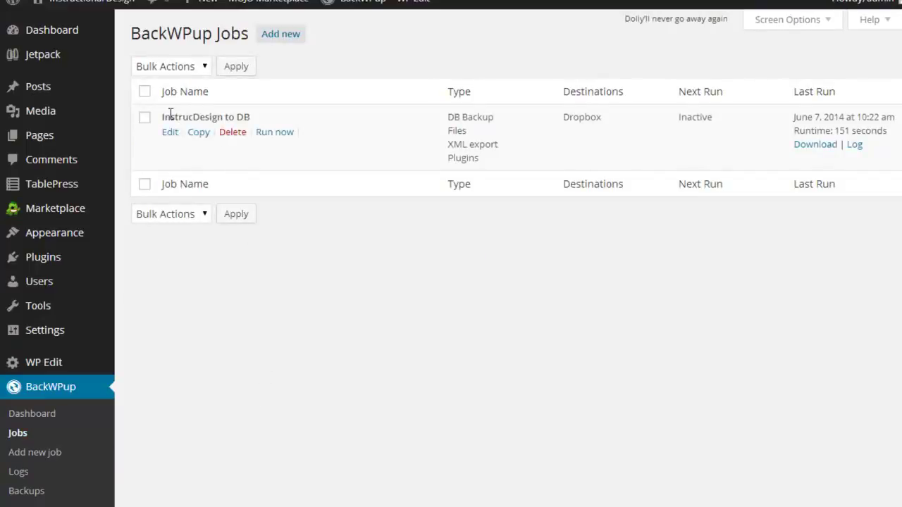
- Review InstrucDesign to DB's tasks, Zip archive and Dropbox destination, then save
mouse_move(465, 138)
click(173, 133)
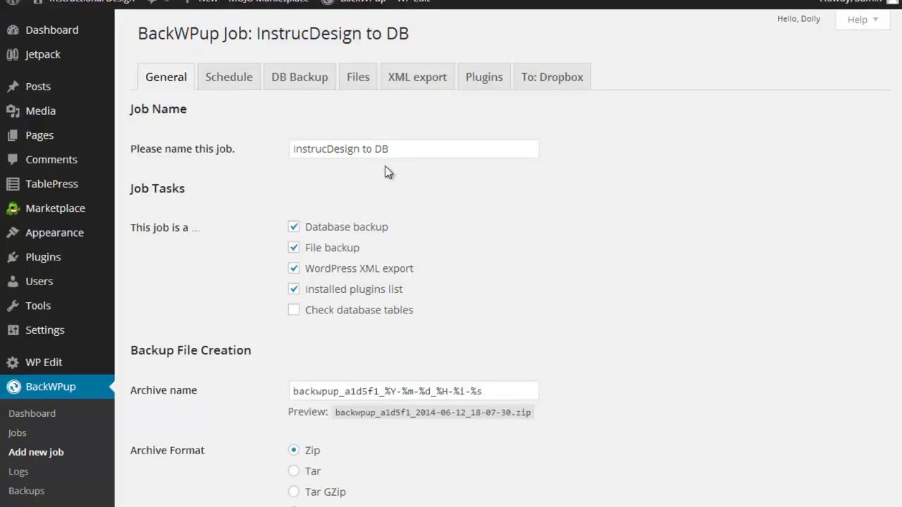
click(402, 149)
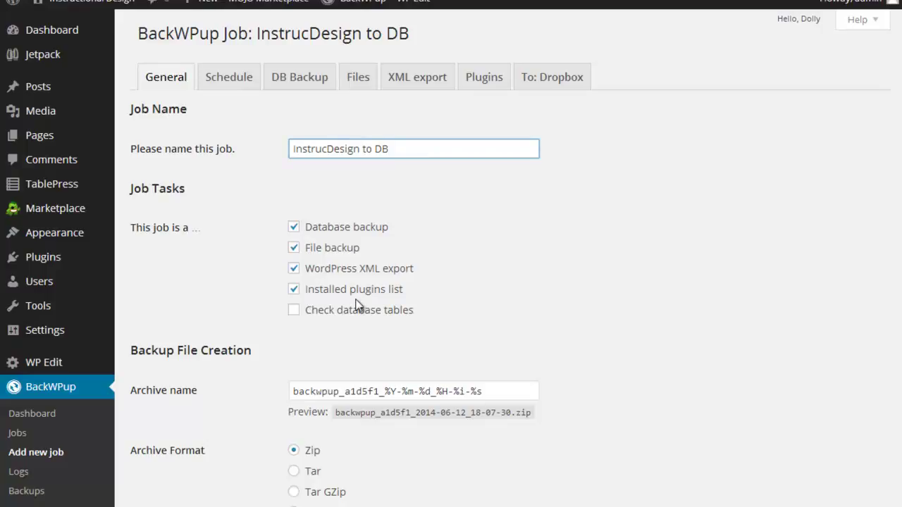
scroll(357, 303, down, 2)
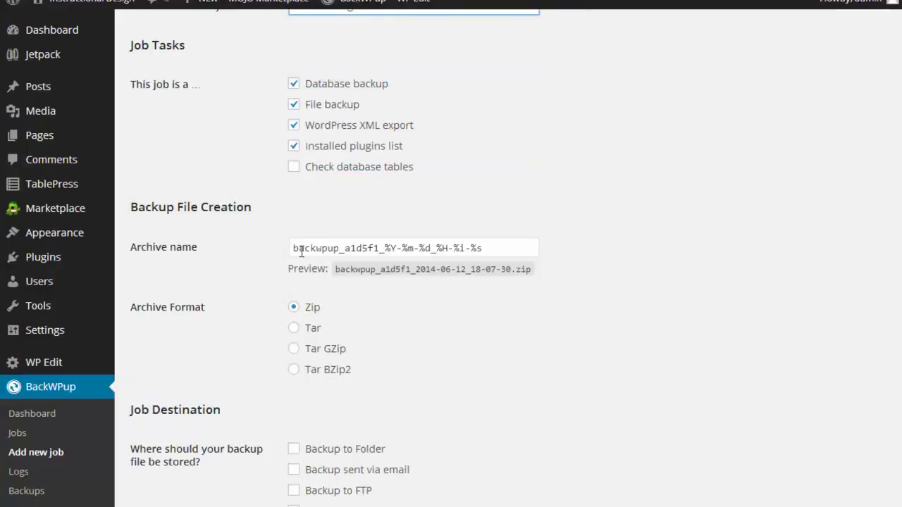
mouse_move(451, 391)
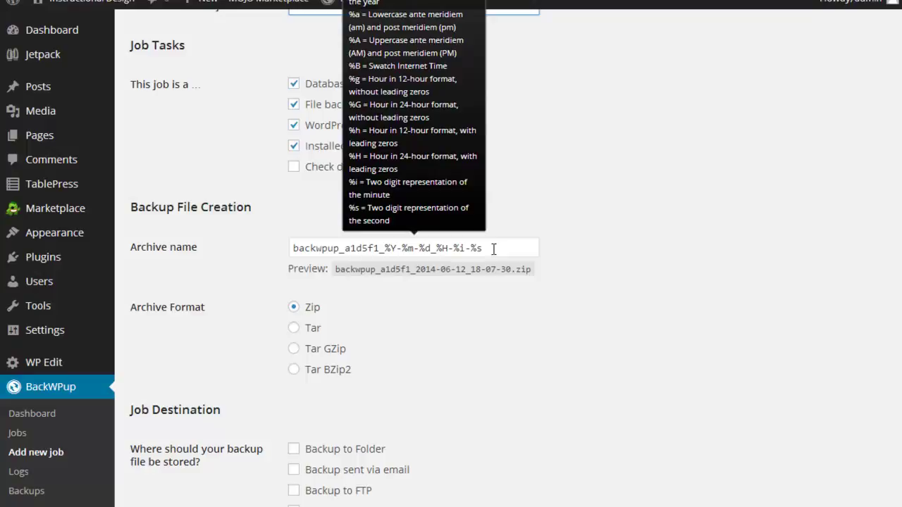
scroll(434, 352, down, 3)
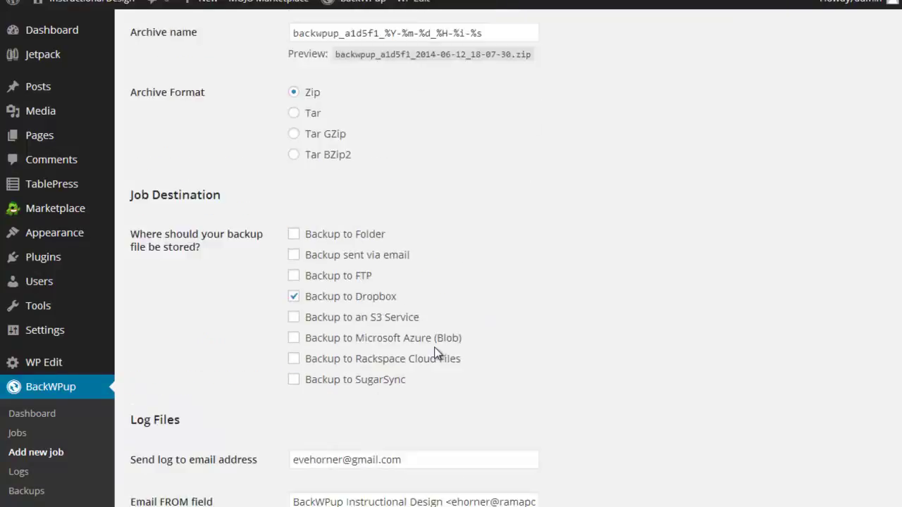
scroll(434, 352, down, 1)
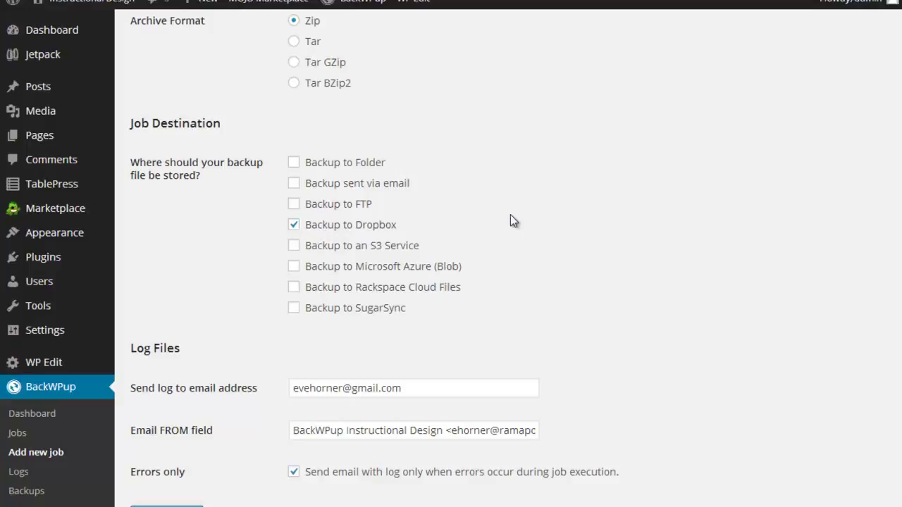
scroll(514, 221, down, 1)
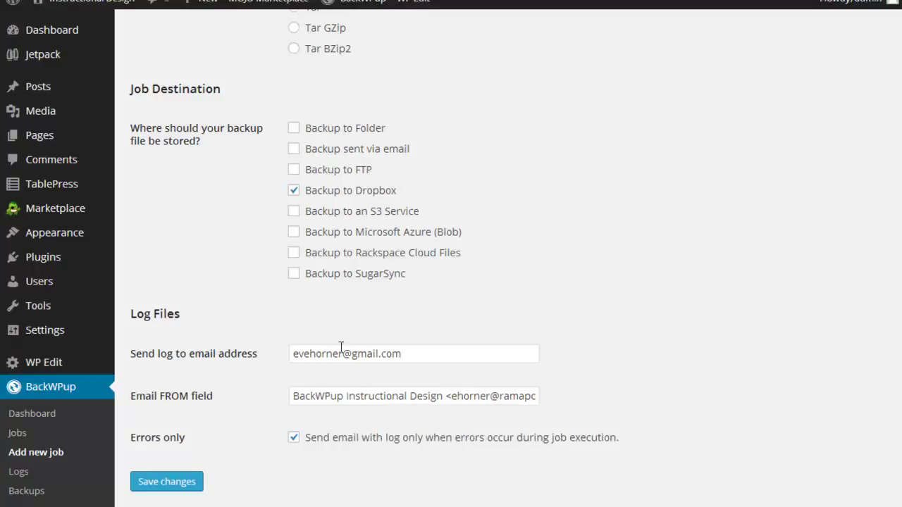
mouse_move(413, 388)
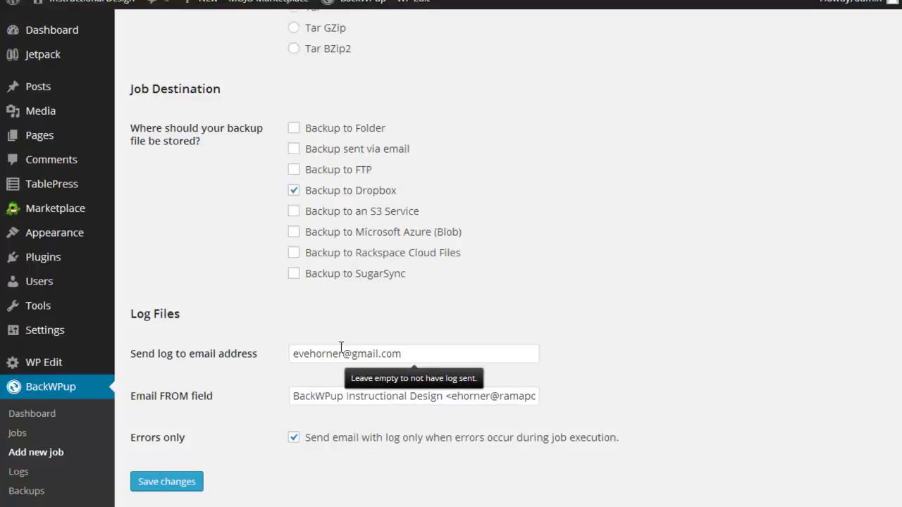
click(178, 482)
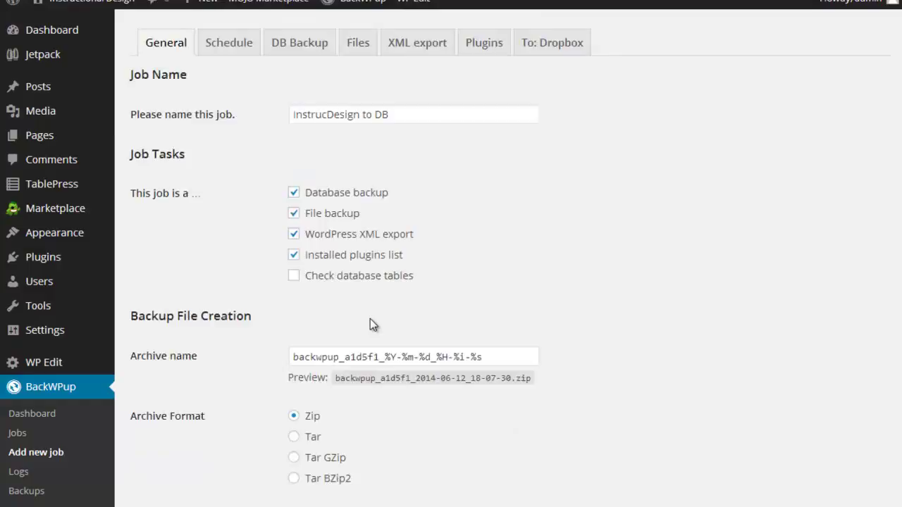
scroll(370, 318, up, 1)
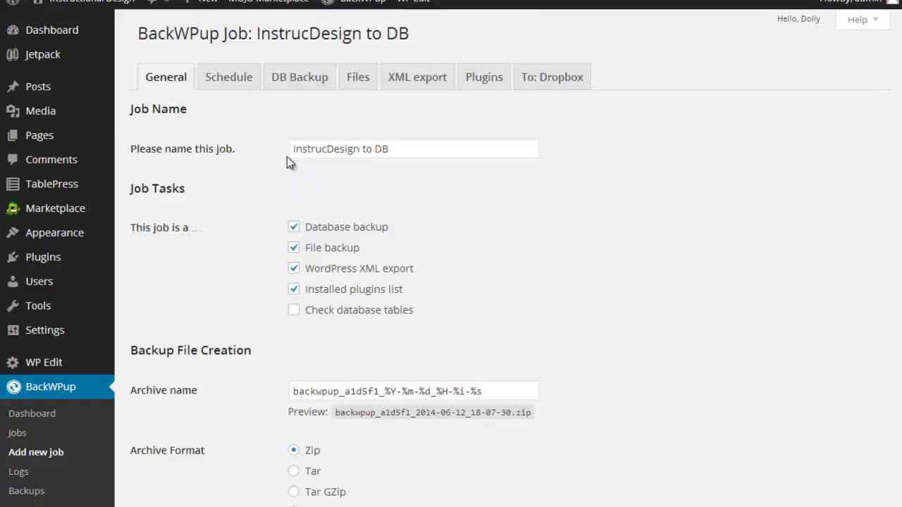
- Review the job's manual-only schedule, database tables and included backup folders
click(255, 83)
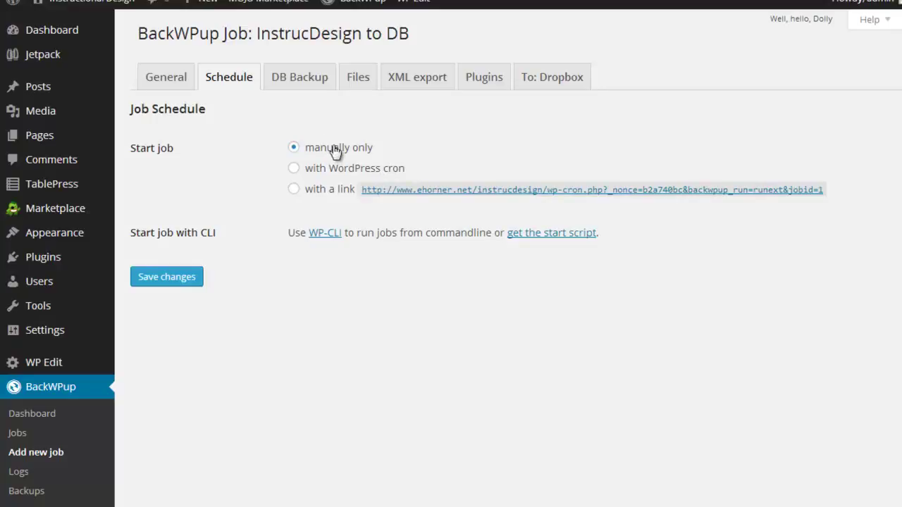
click(302, 76)
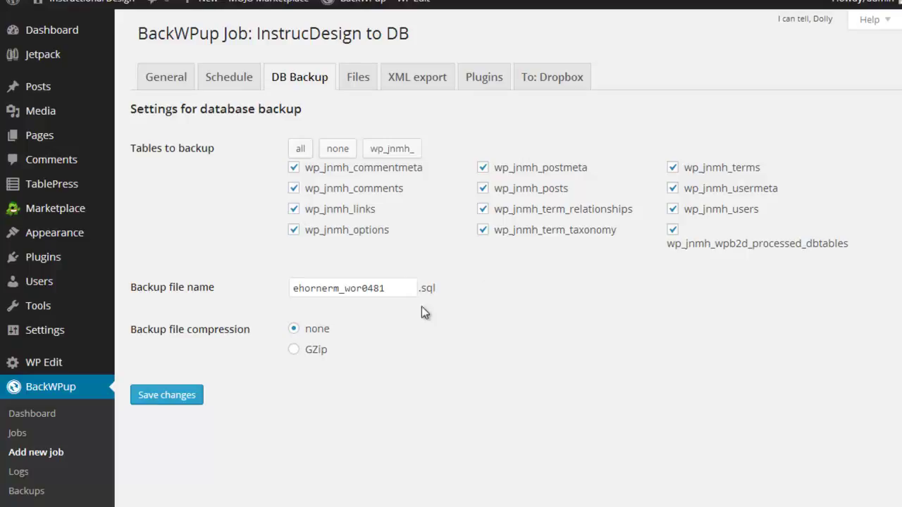
click(364, 81)
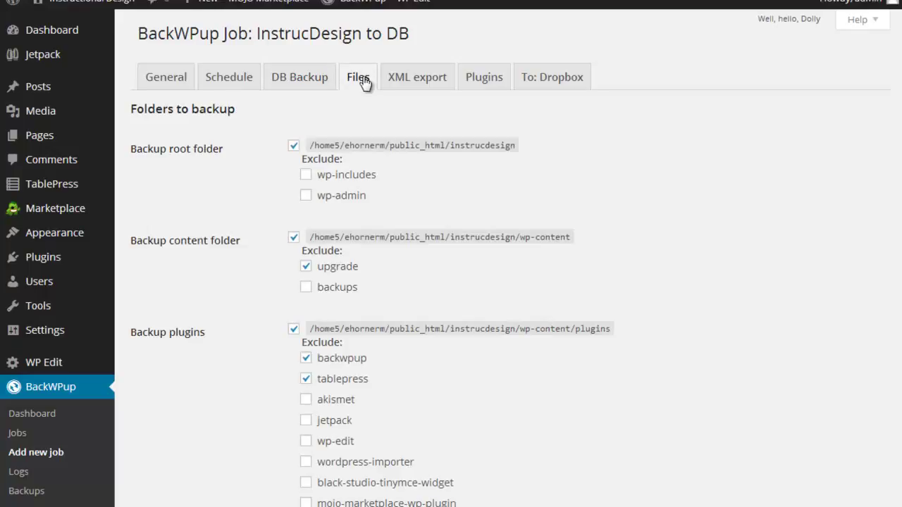
scroll(415, 243, down, 3)
scroll(415, 244, down, 3)
scroll(415, 244, up, 1)
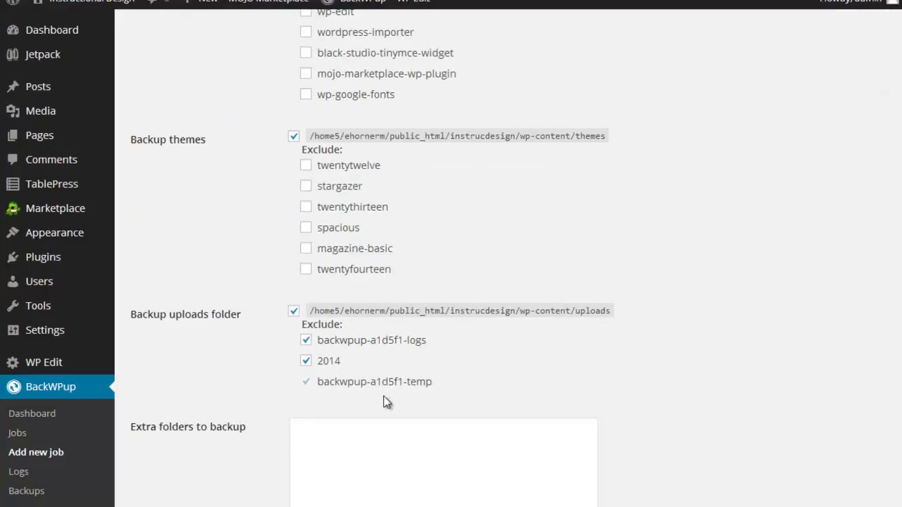
scroll(384, 396, down, 3)
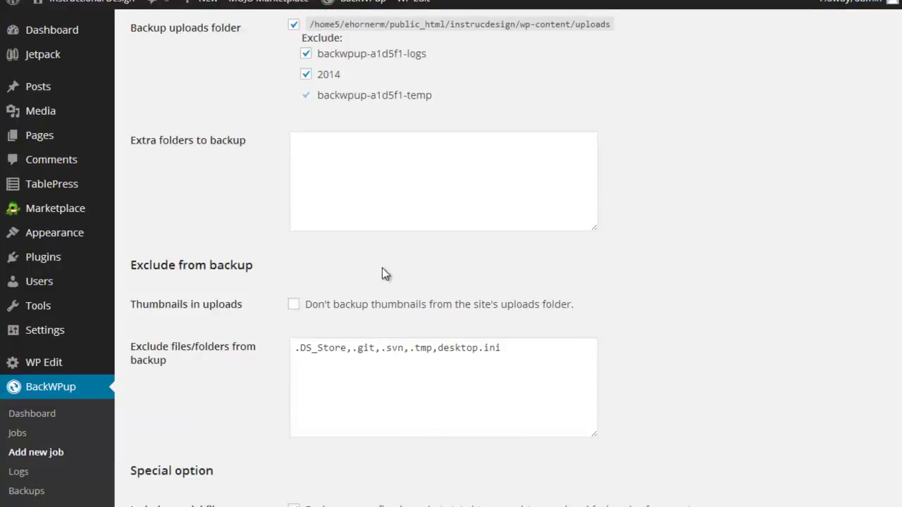
scroll(425, 283, up, 5)
scroll(425, 282, up, 3)
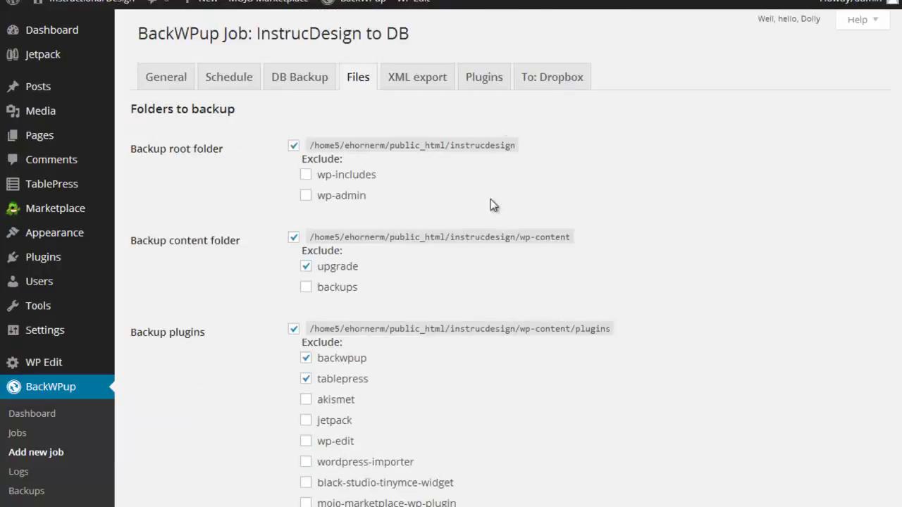
- Reauthenticate the job with full Dropbox access and save the Dropbox settings
click(572, 83)
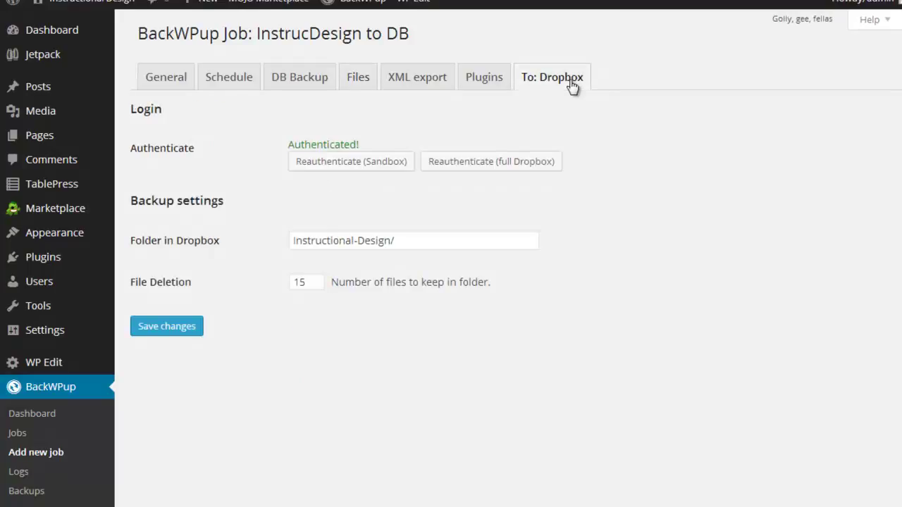
click(485, 166)
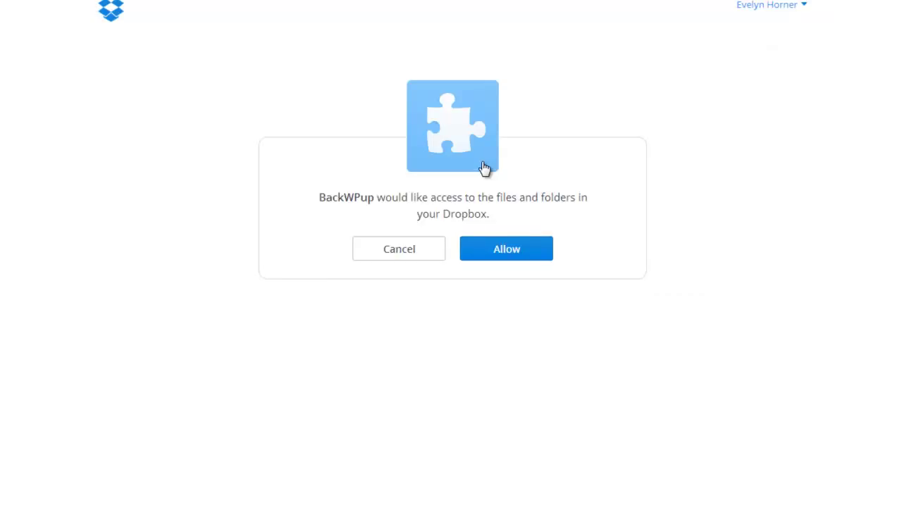
click(518, 255)
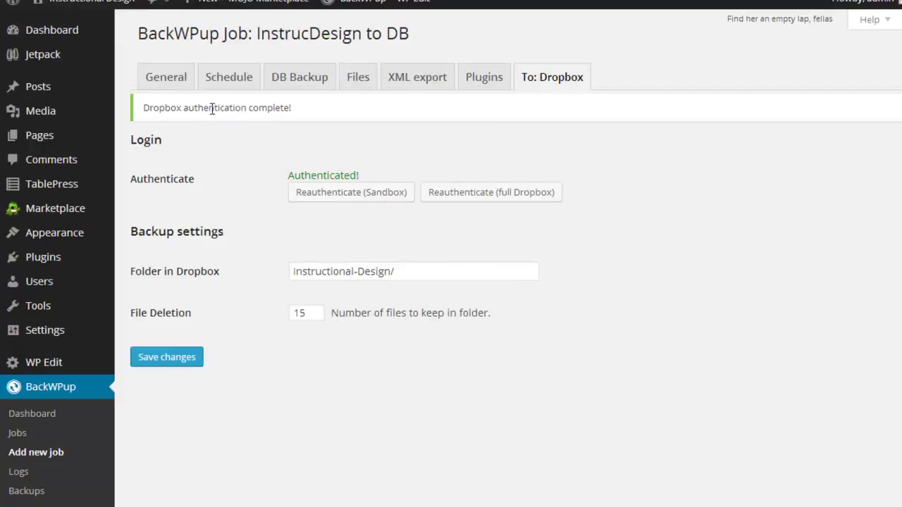
click(176, 83)
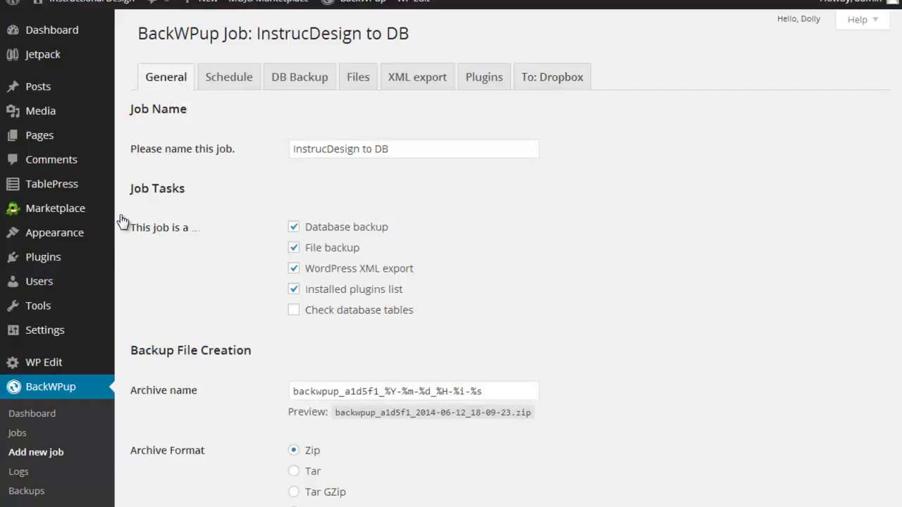
- Start the InstrucDesign to DB job with Run now from the Jobs list
click(16, 435)
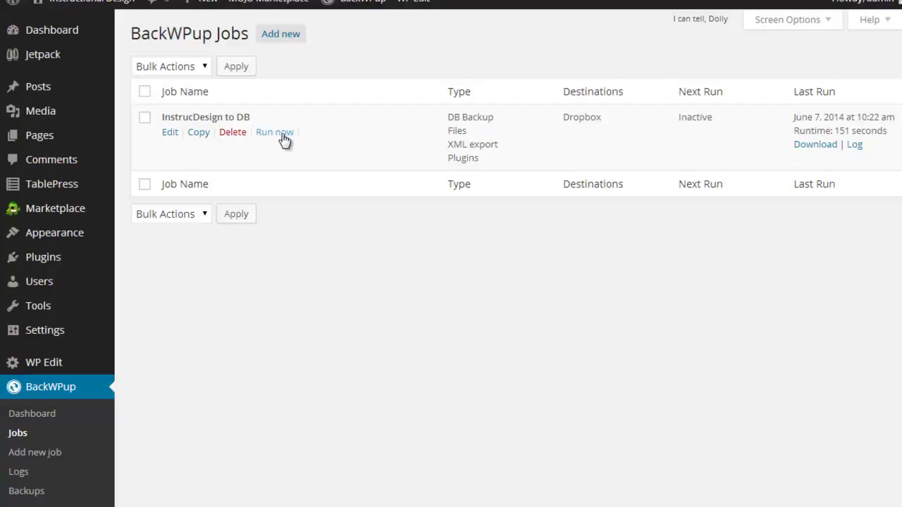
click(282, 136)
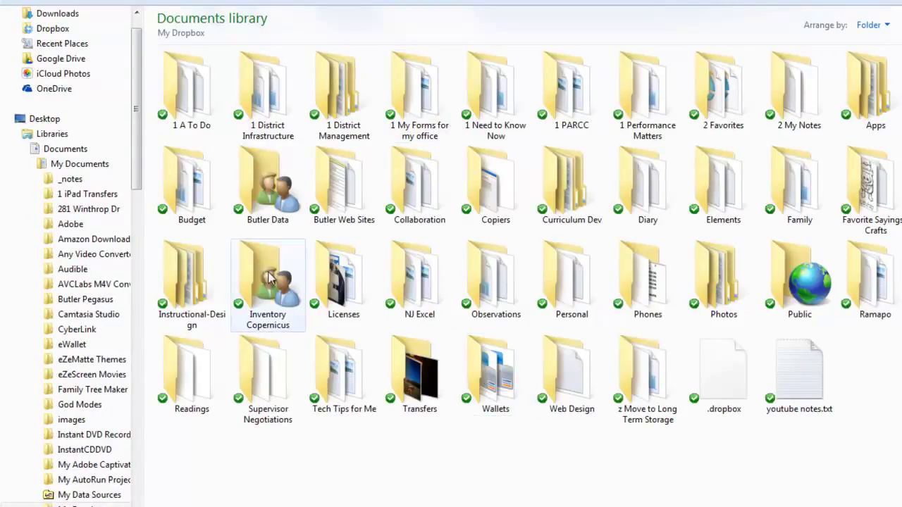
- Open the Instructional-Design folder inside My Dropbox in Windows Explorer
double_click(183, 266)
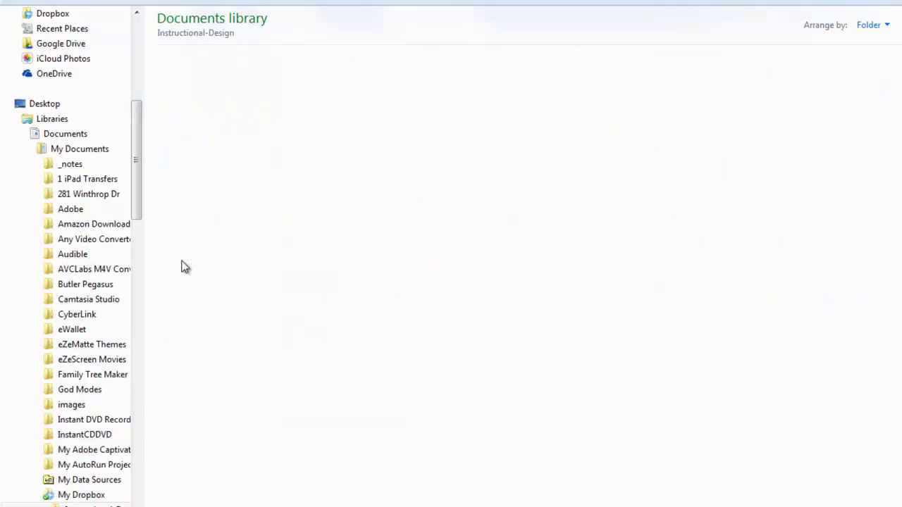